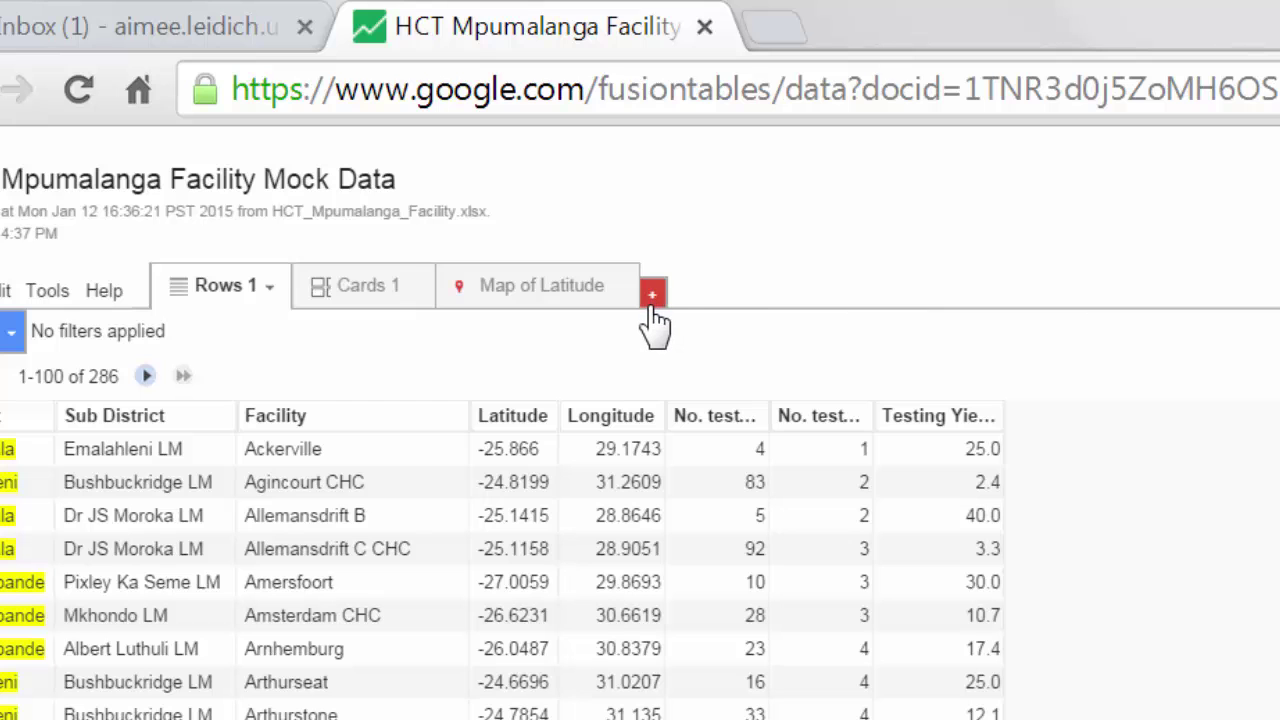
- Add a new map, Map 2, plotting every facility as a point by latitude
click(651, 300)
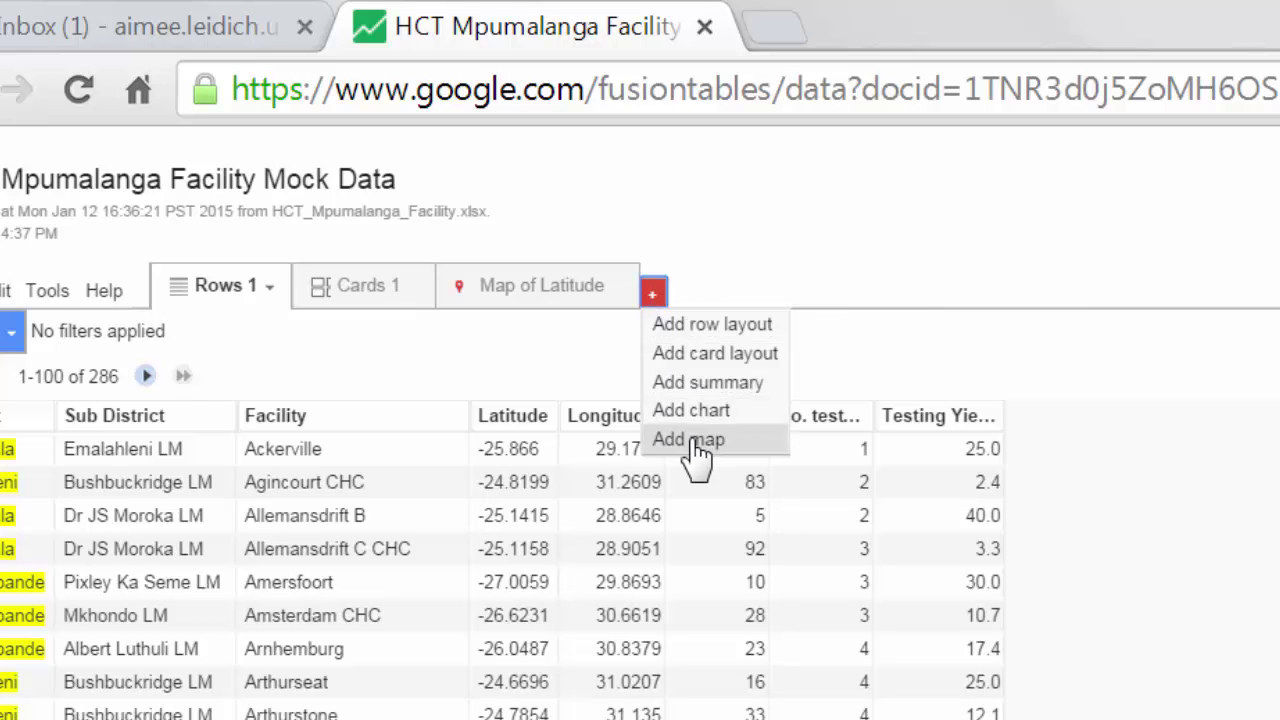
click(690, 440)
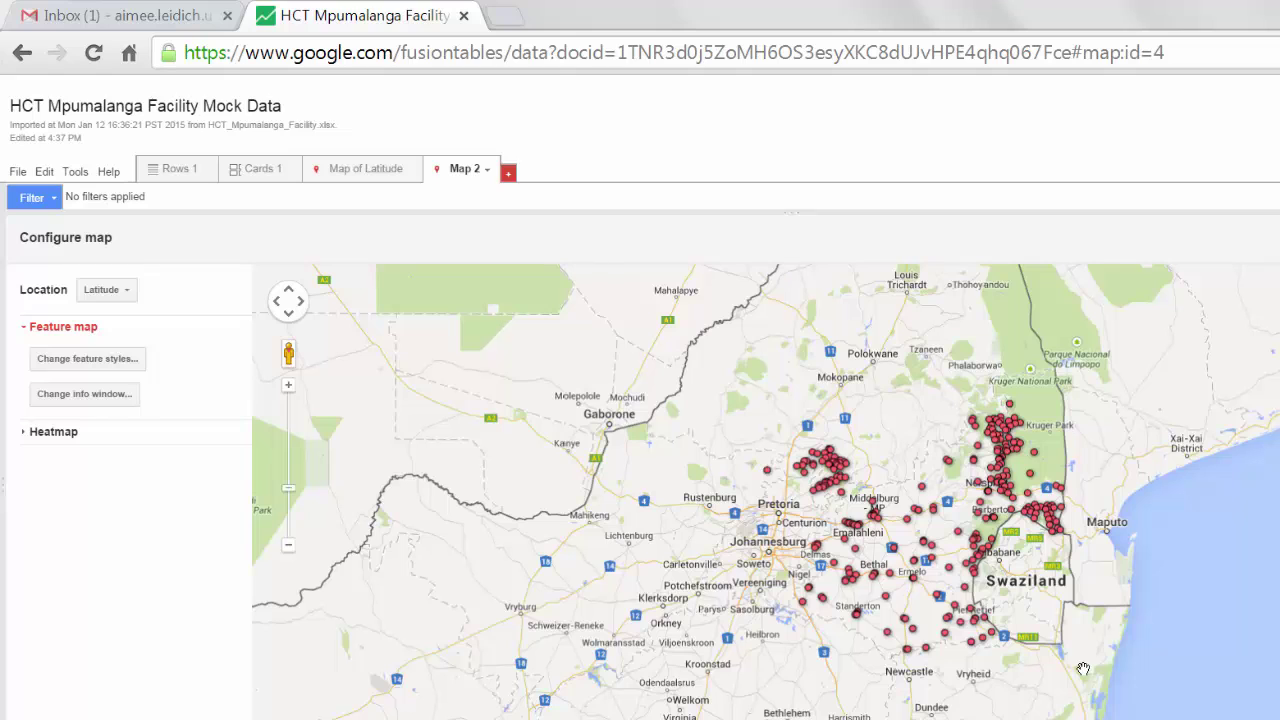
- Style Map 2's markers as four buckets based on the Testing Yield column
click(110, 366)
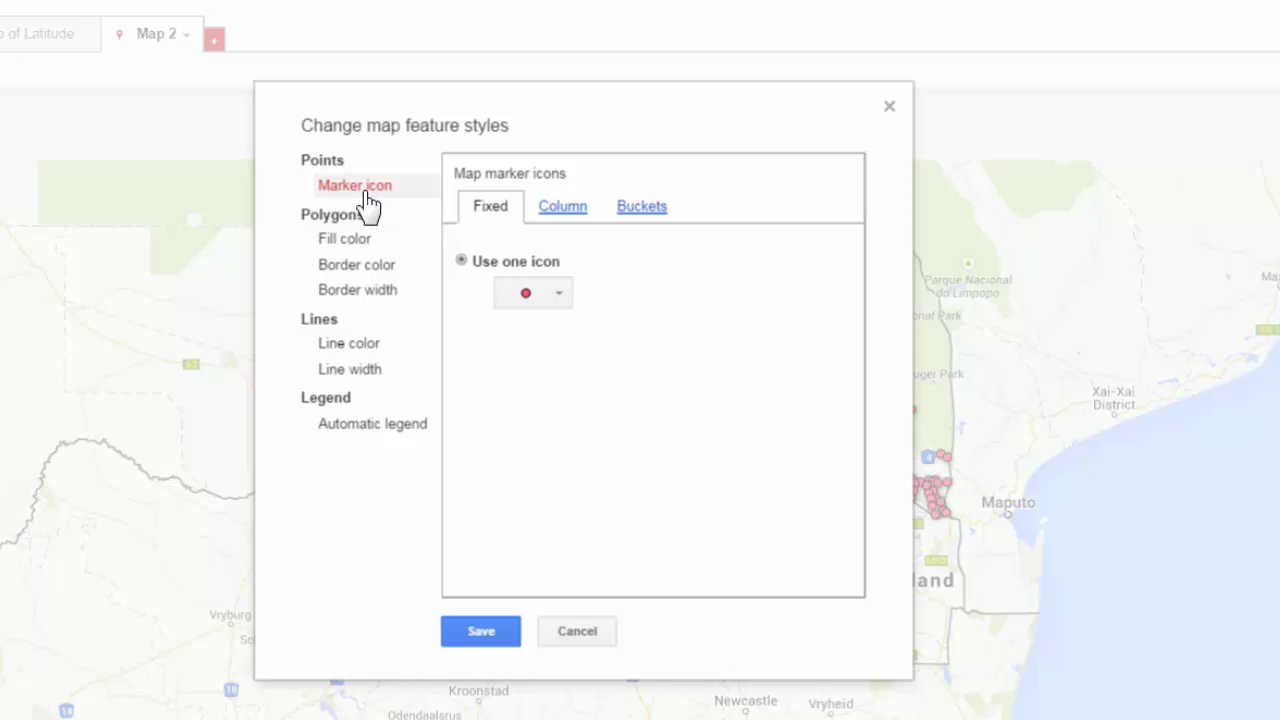
click(637, 226)
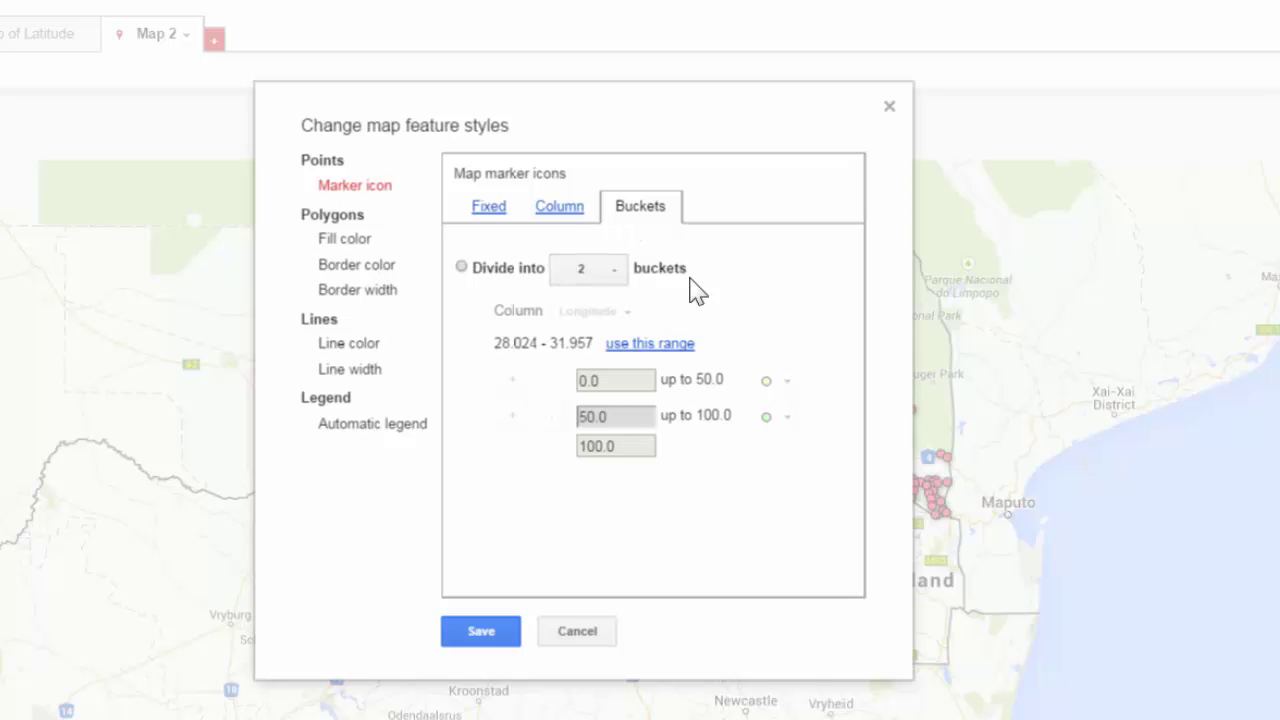
click(461, 268)
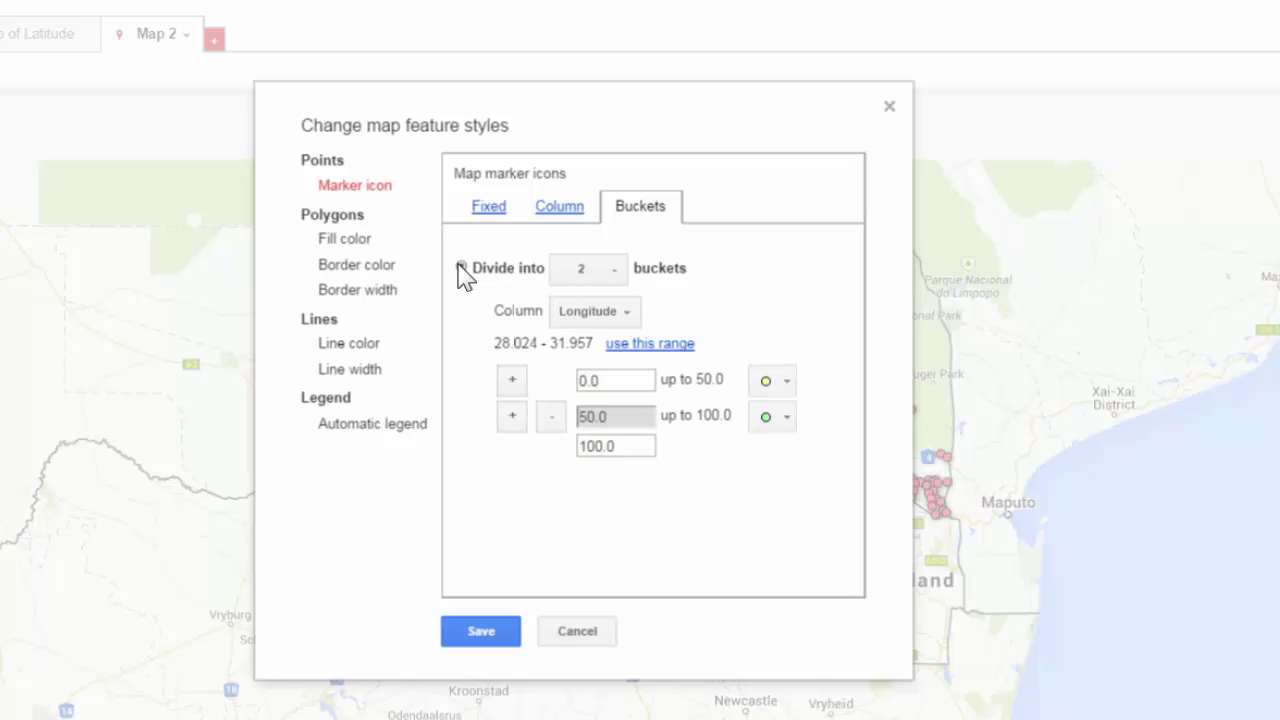
click(612, 282)
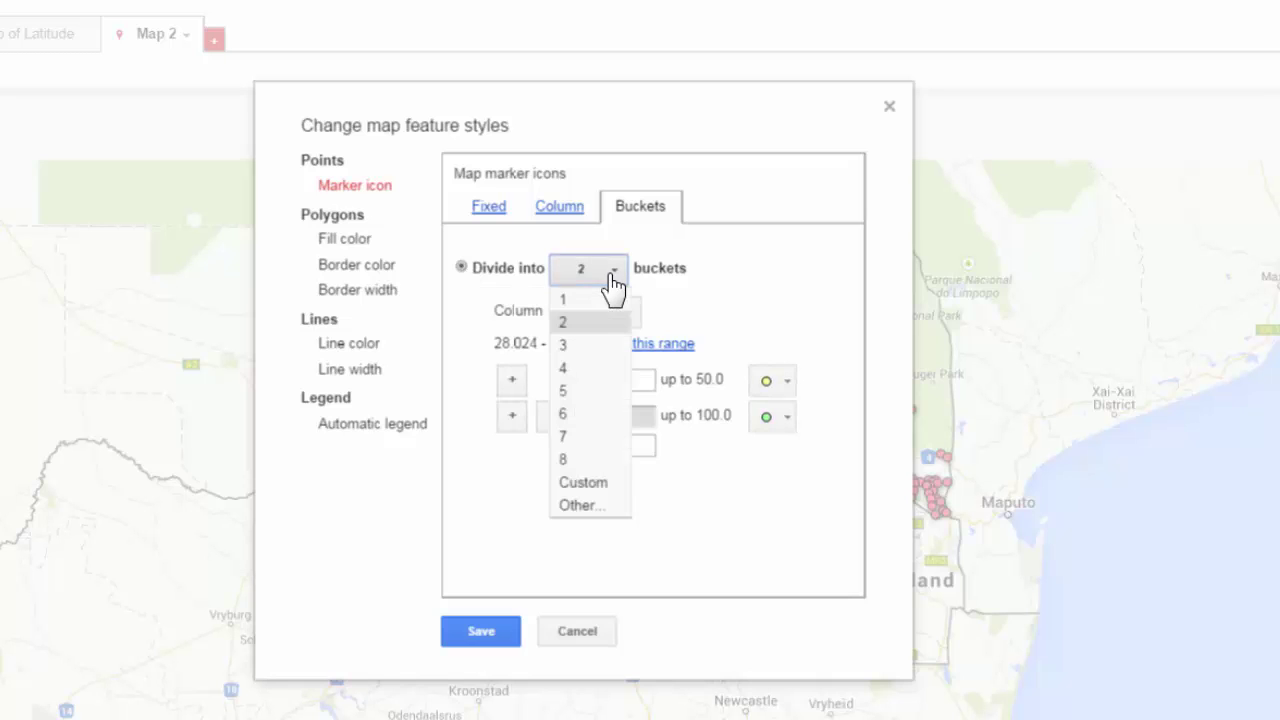
click(572, 369)
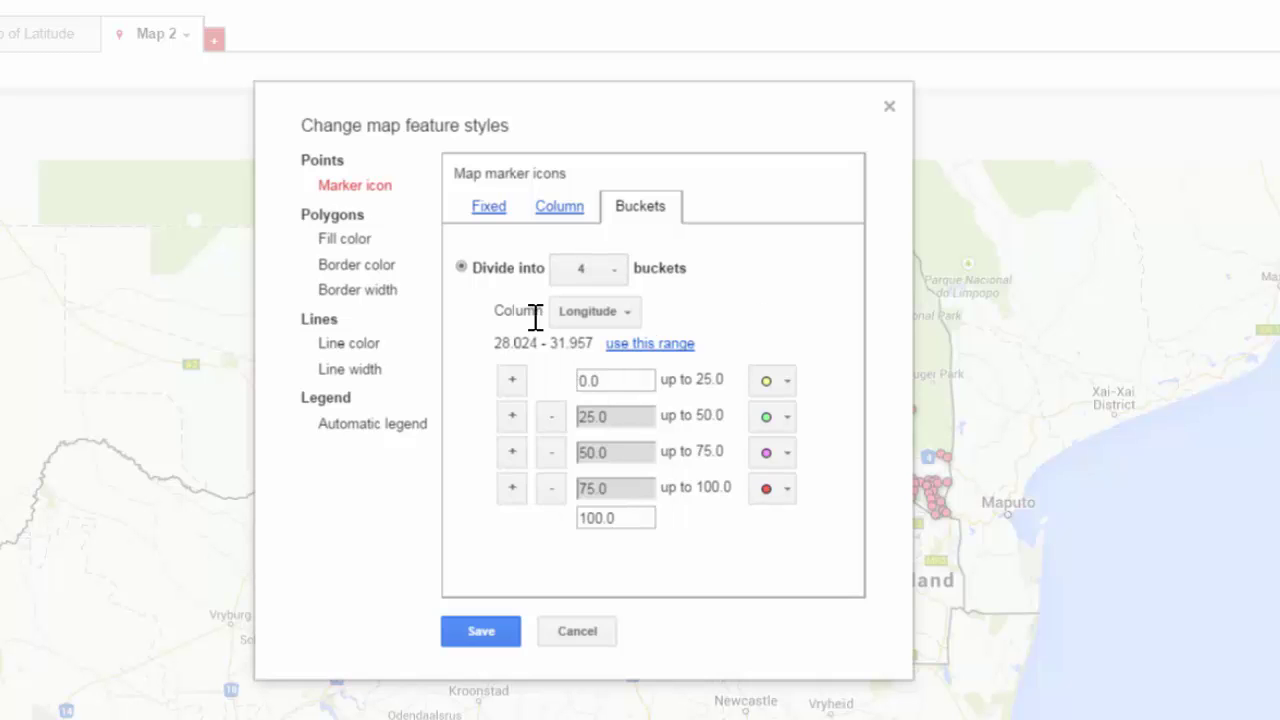
click(628, 318)
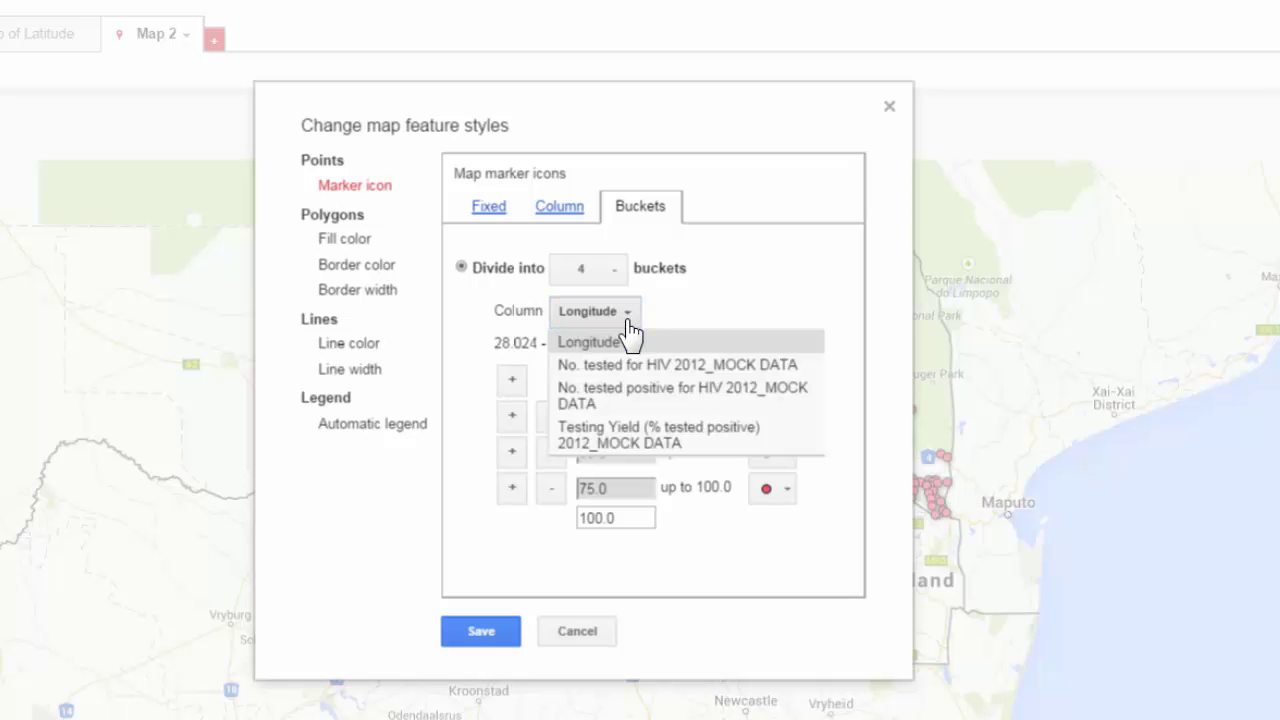
click(647, 440)
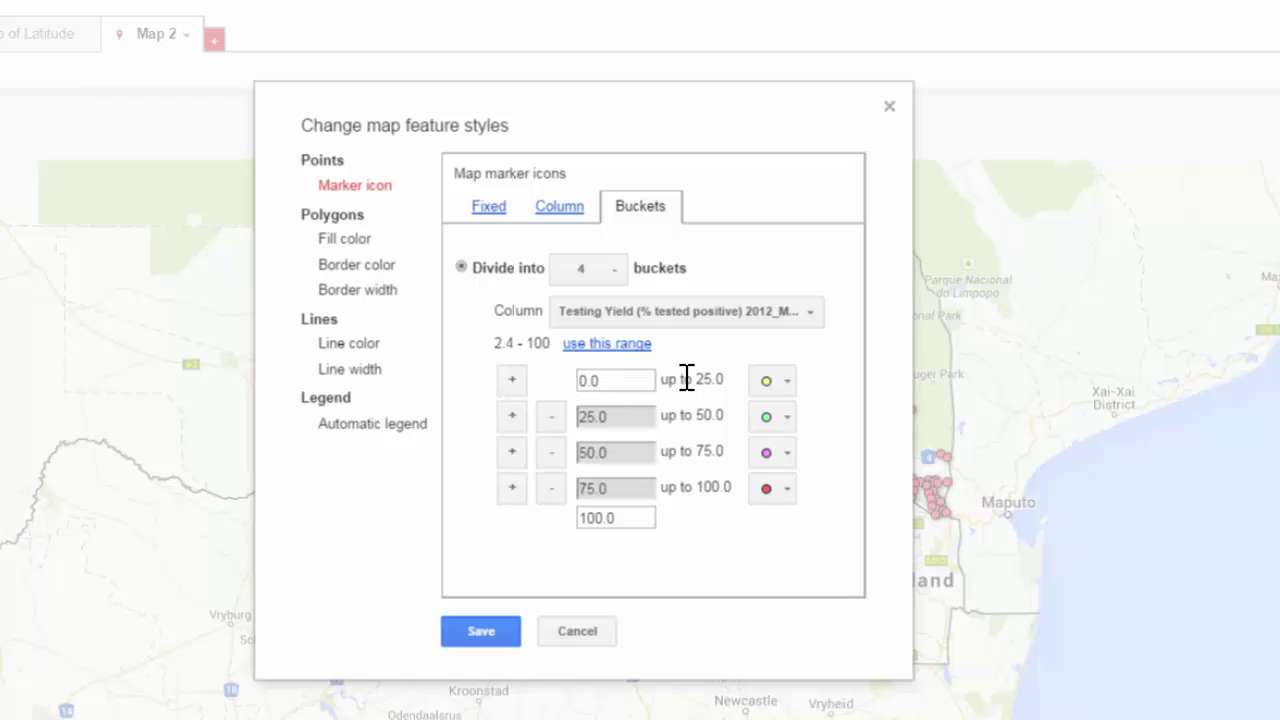
- Fit the bucket boundaries to the data (2.4 to 101.0) and adjust the lowest bucket's start value
click(610, 346)
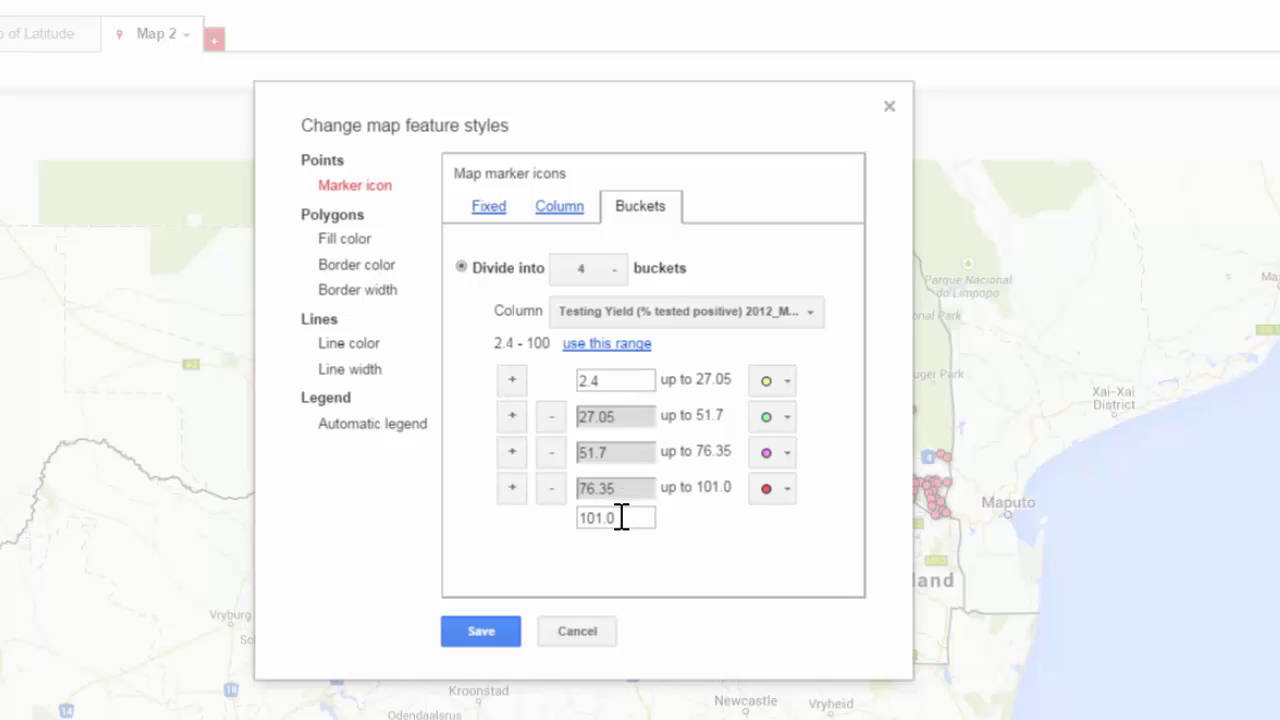
click(620, 381)
key(BackSpace)
text(6)
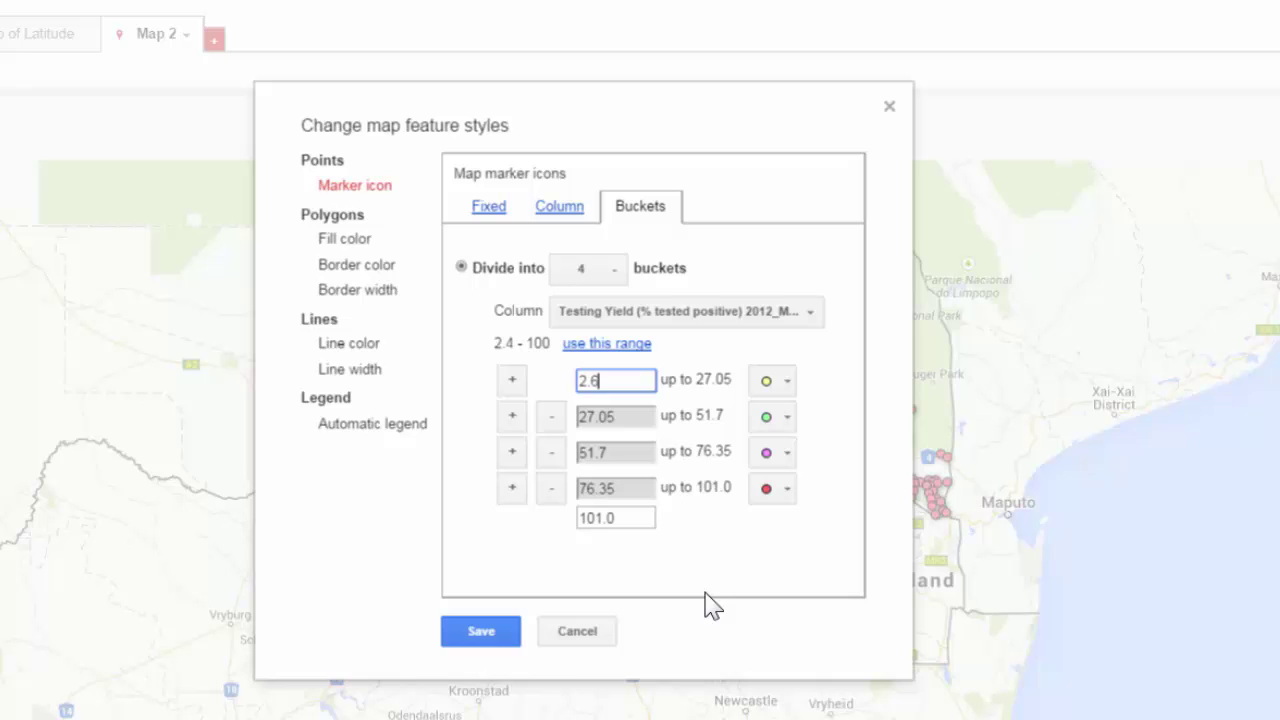
key(BackSpace)
key(BackSpace)
text(4)
- Give the four yield buckets large red, yellow, blue and green markers, lowest to highest
click(783, 389)
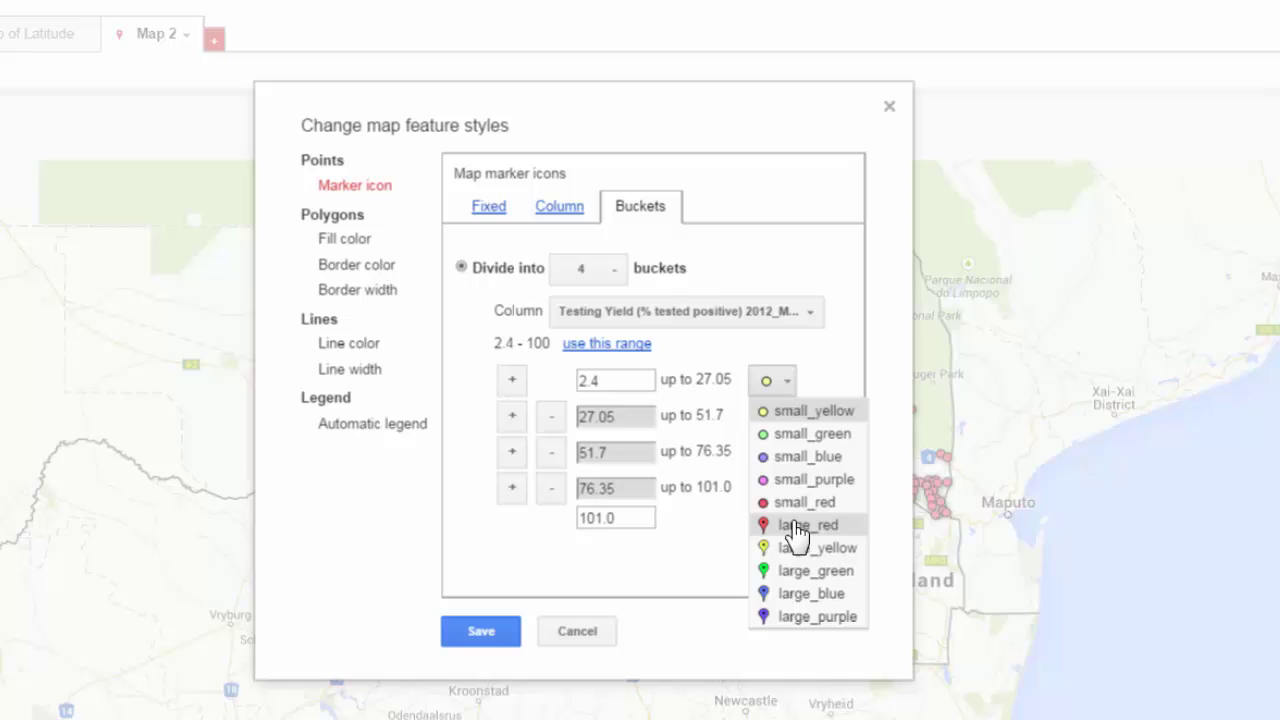
click(797, 527)
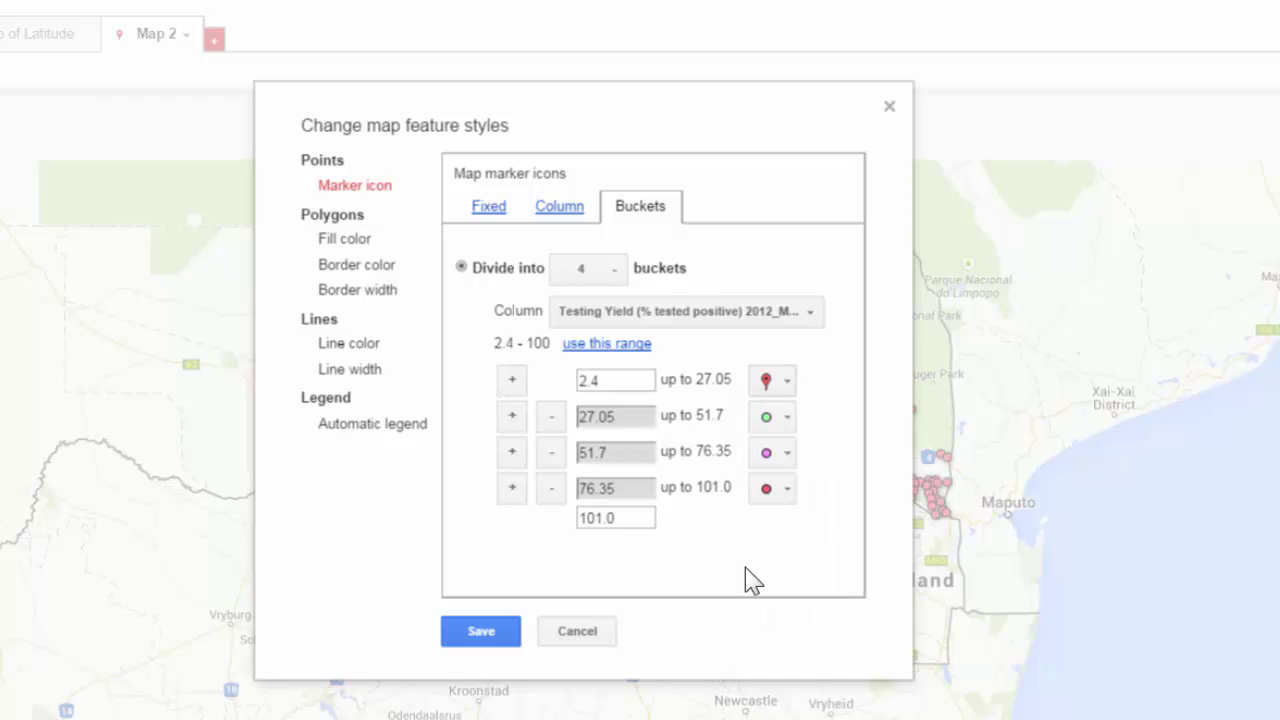
click(788, 490)
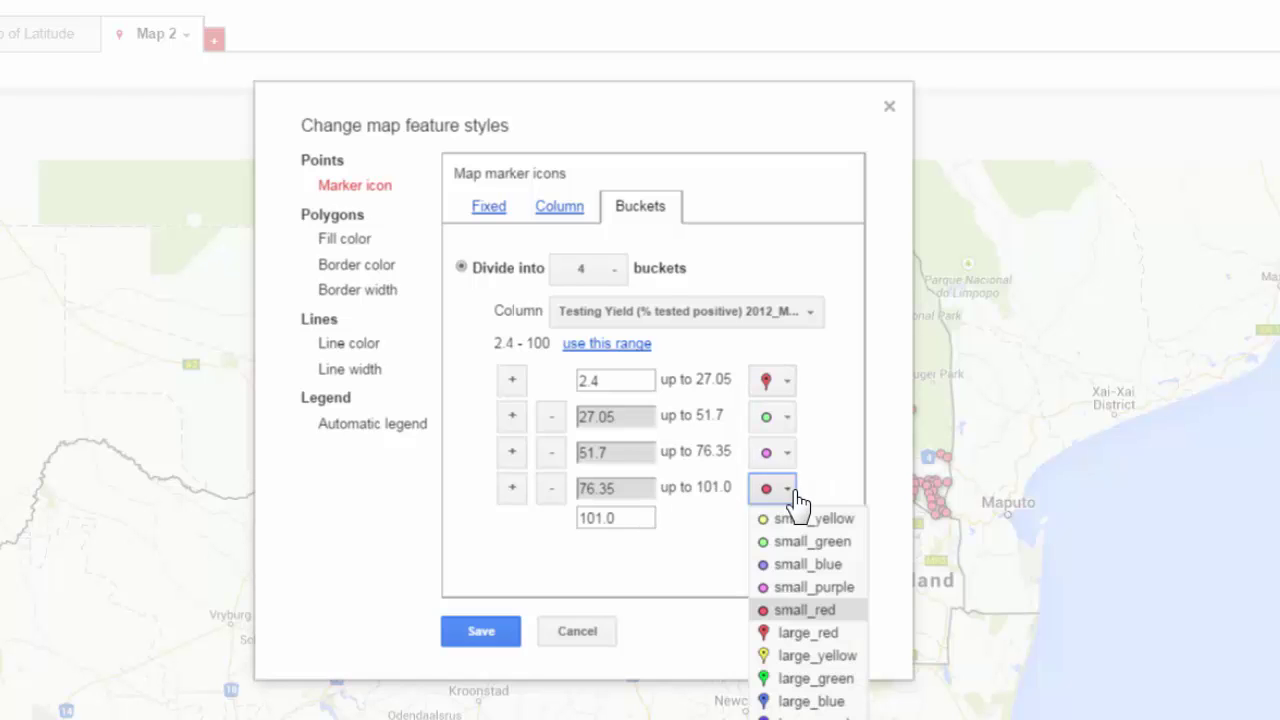
click(793, 680)
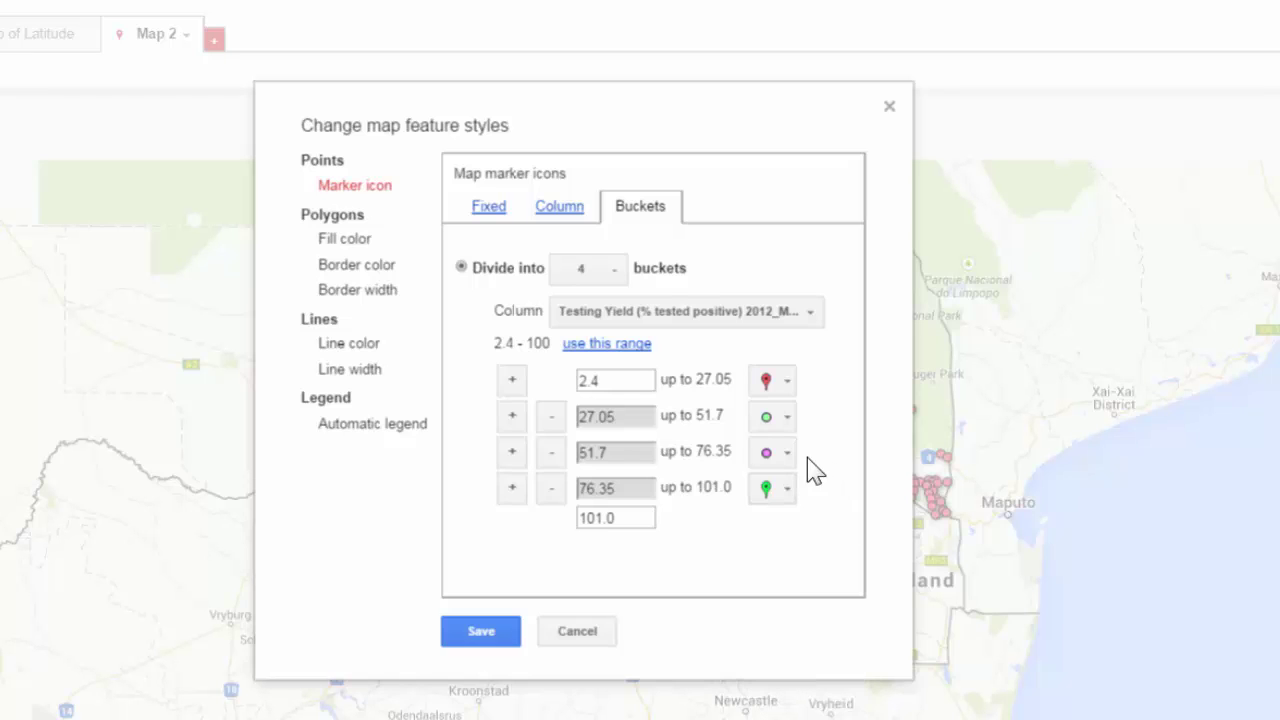
click(785, 425)
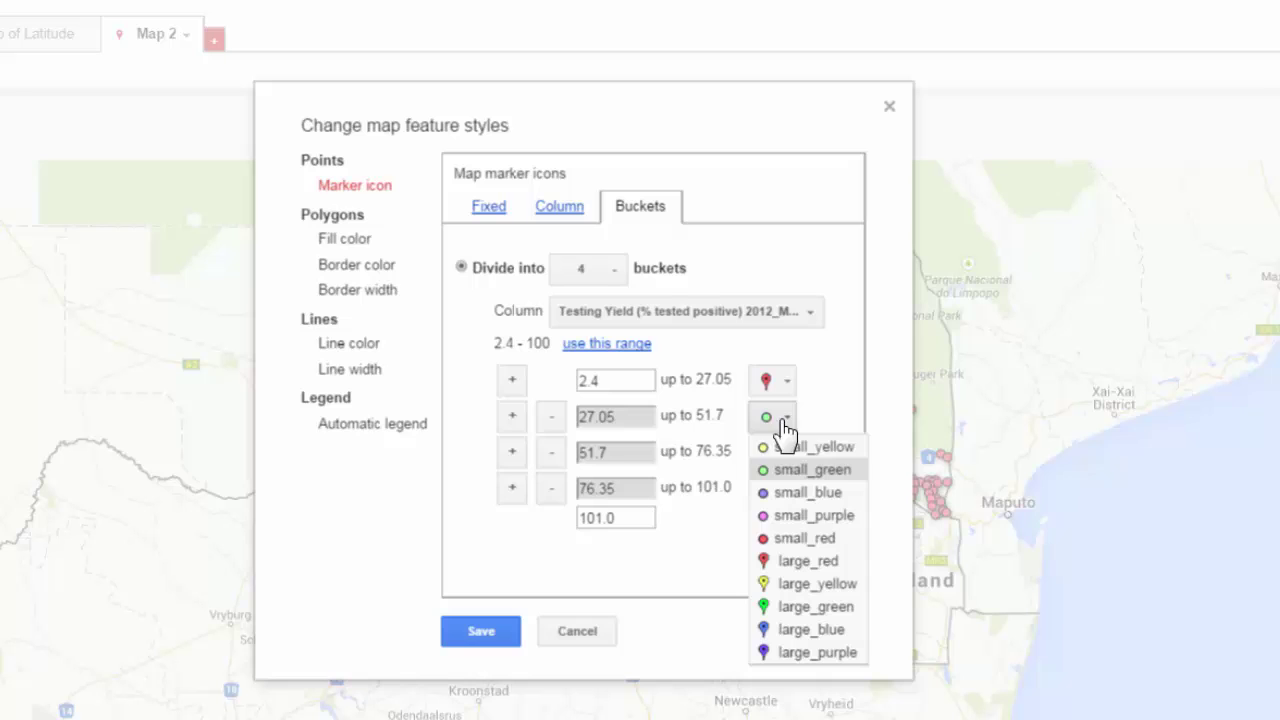
click(784, 581)
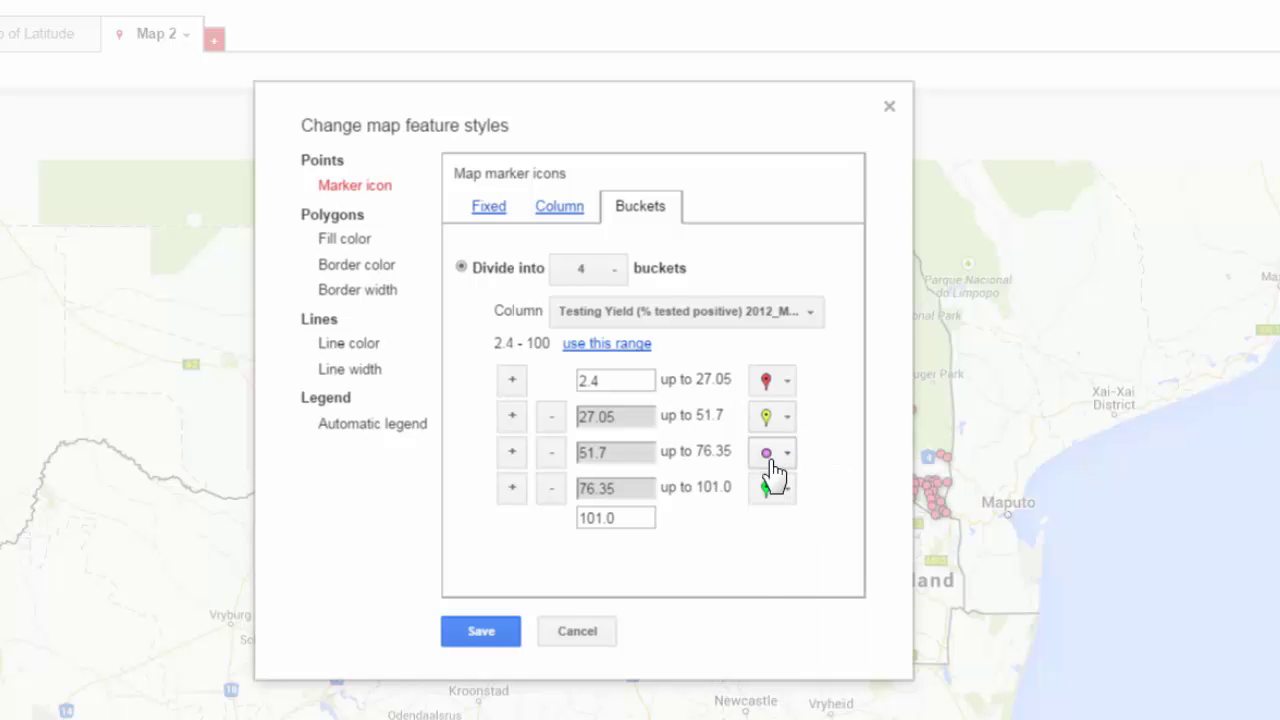
click(771, 458)
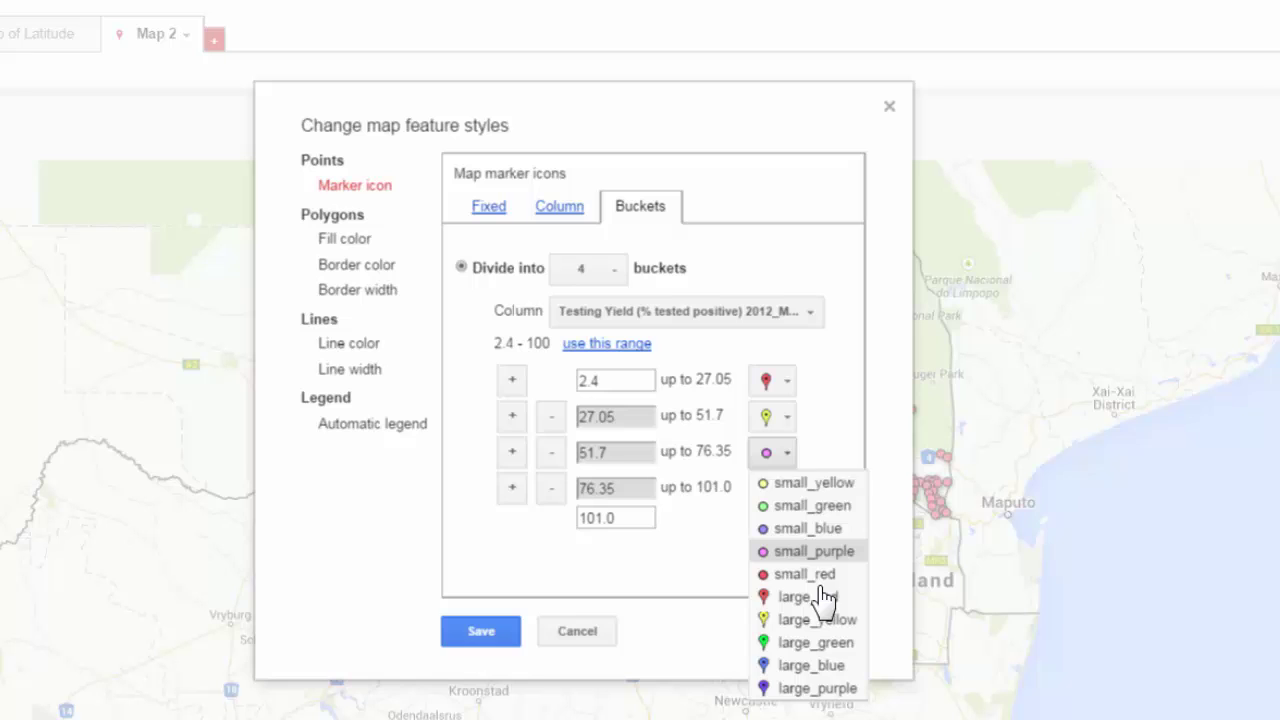
click(804, 666)
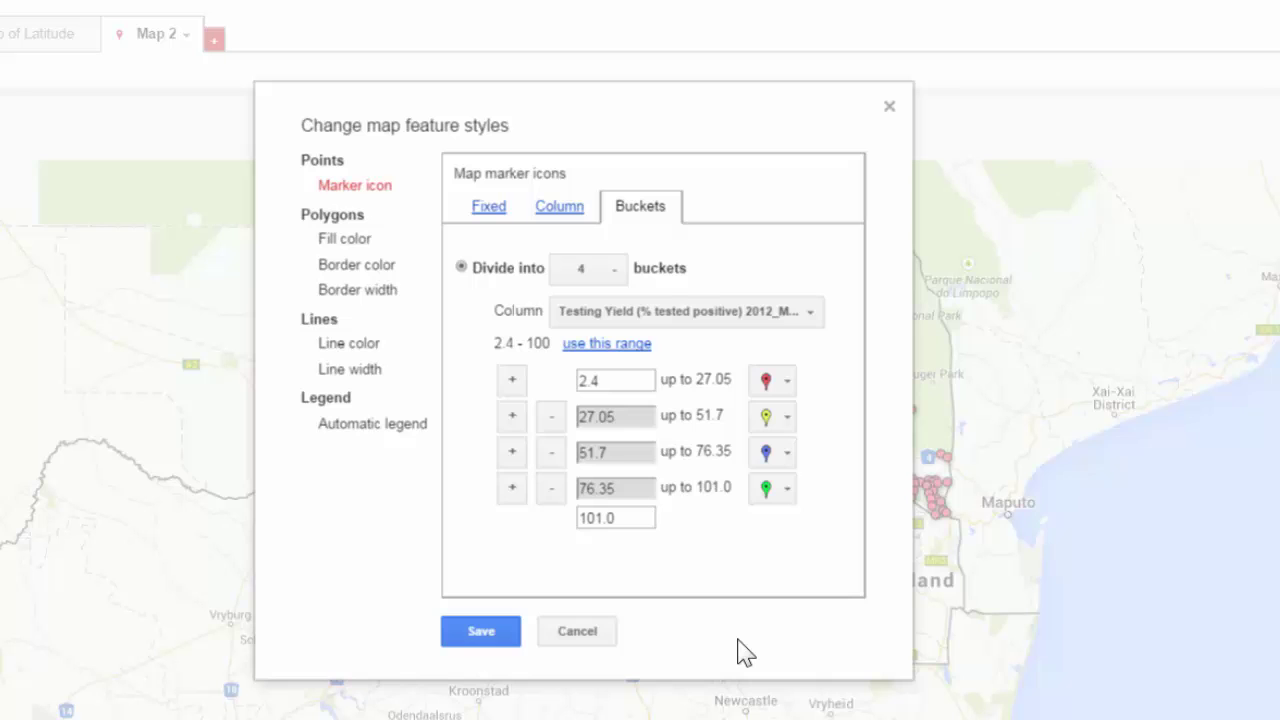
- Enable the marker legend, append 'MOCK DATA' to its title, and save the styles
click(378, 432)
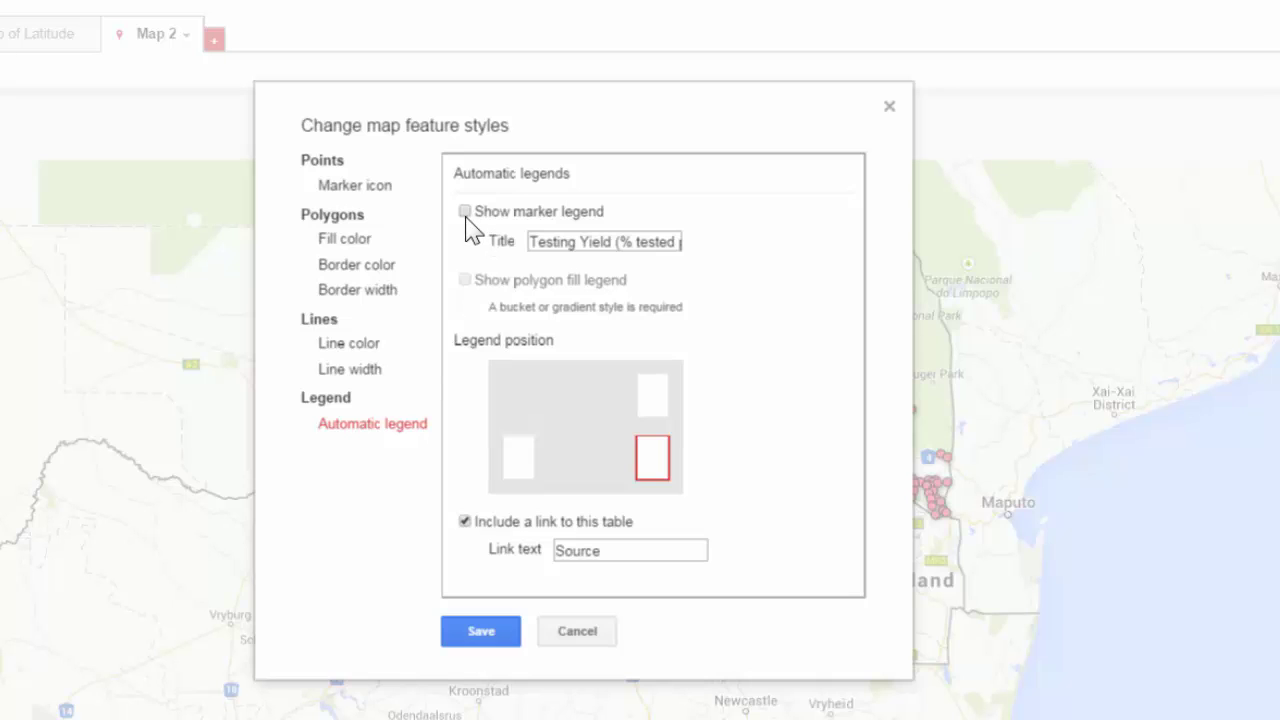
click(544, 246)
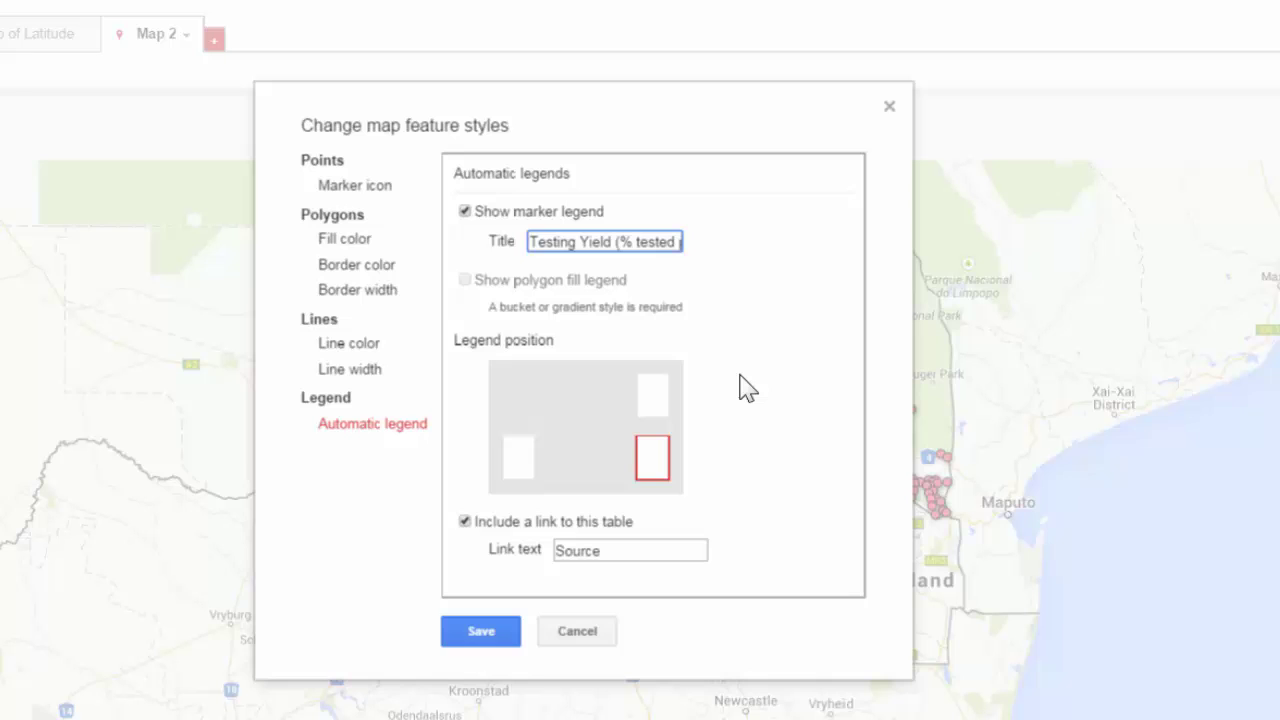
key(Right)
key(Right)
key(Right)
key(Right)
key(Right)
key(Right)
key(Right)
key(Right)
key(Right)
key(Right)
key(Right)
key(Right)
key(Right)
key(Right)
key(Right)
key(Right)
key(Right)
key(Right)
key(Right)
key(Right)
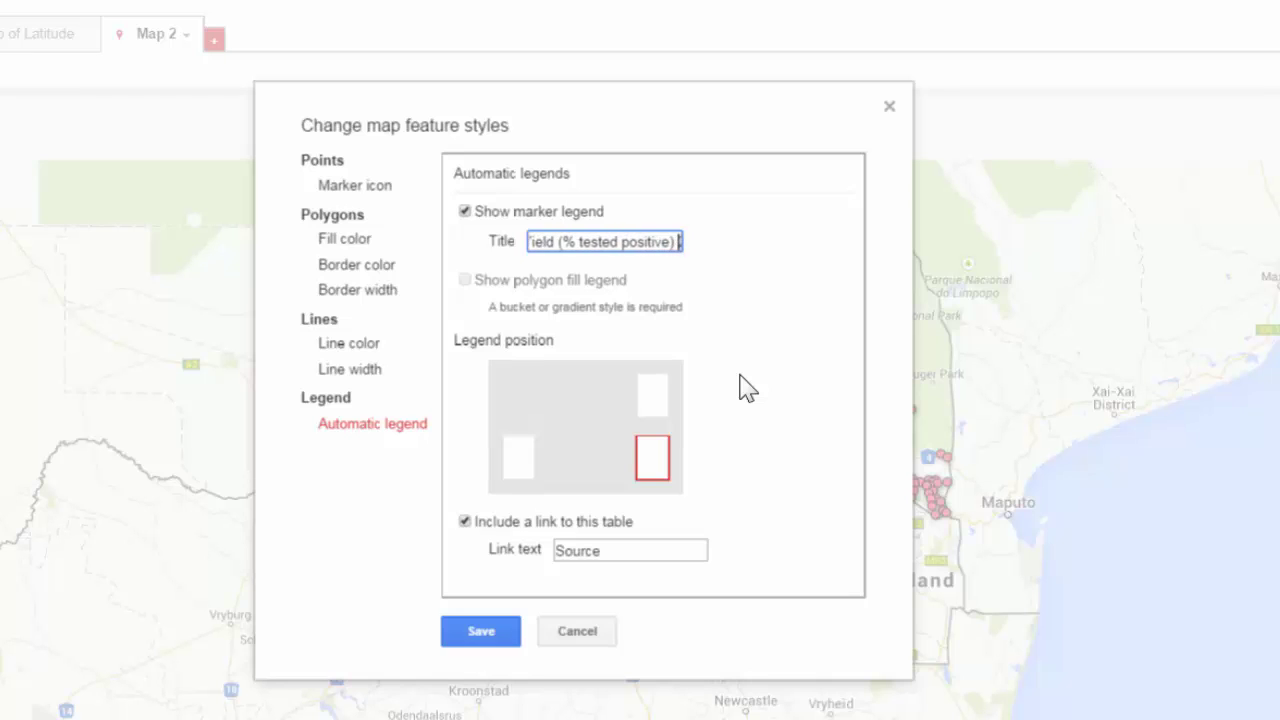
key(Right)
key(Right)
key(Right)
text(MOCK DATA)
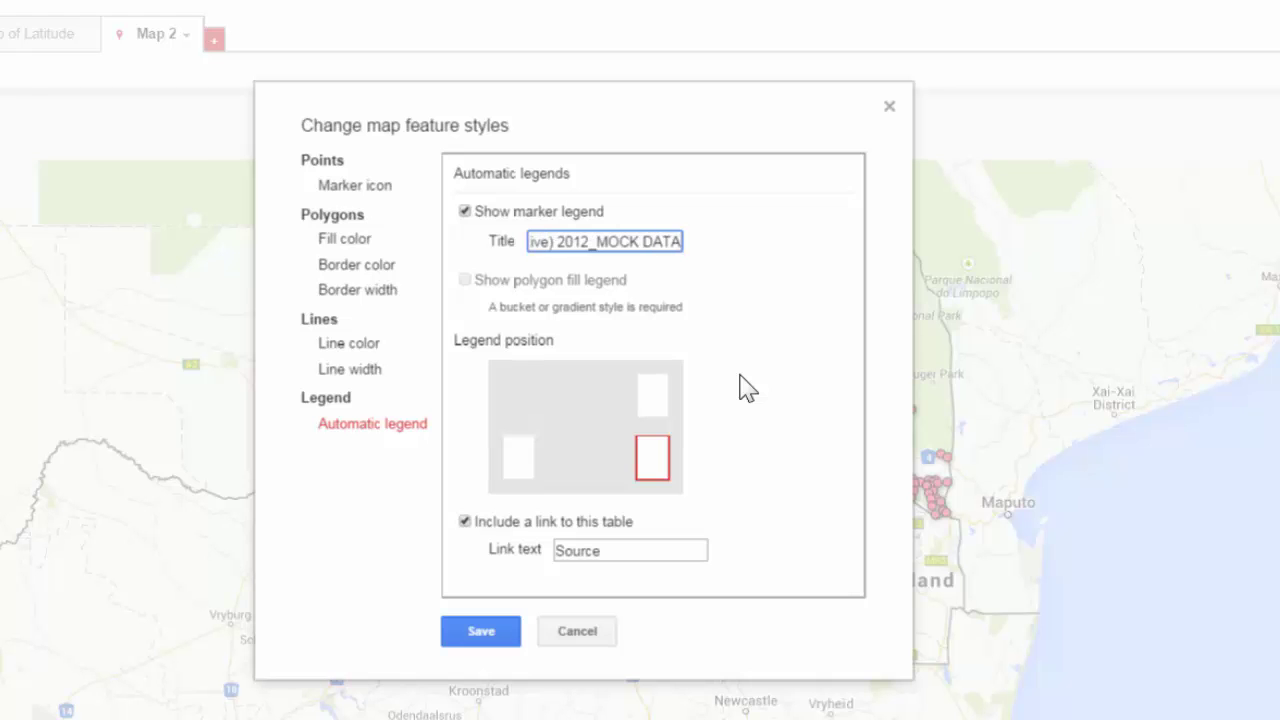
click(467, 648)
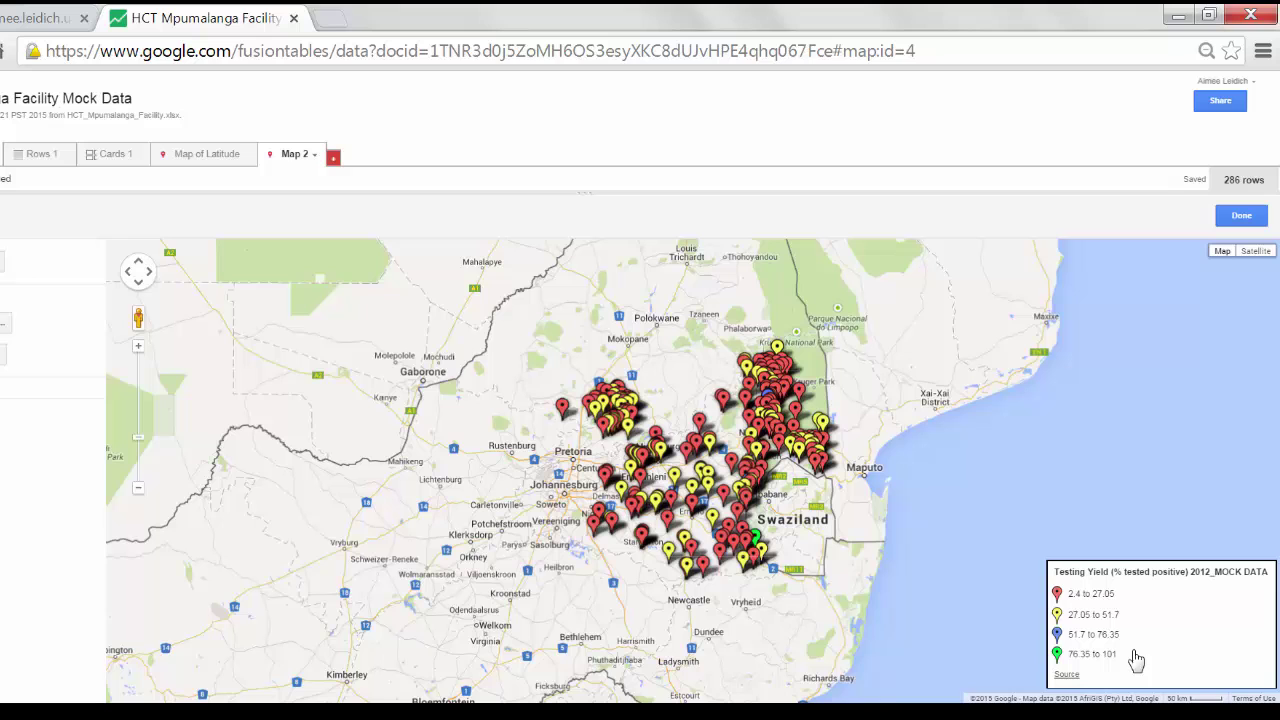
- Zoom in on the facilities and open Bongani Hosp's info window showing 72.7% testing yield
click(136, 355)
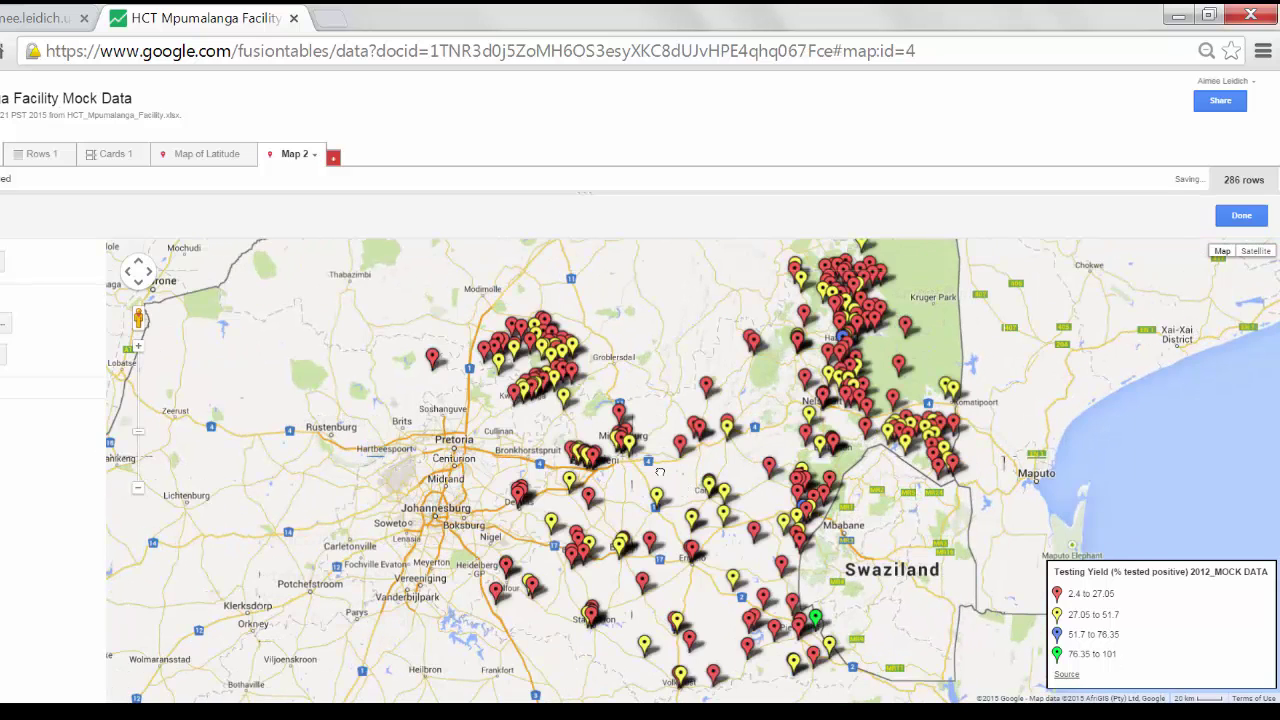
drag(660, 472, 587, 428)
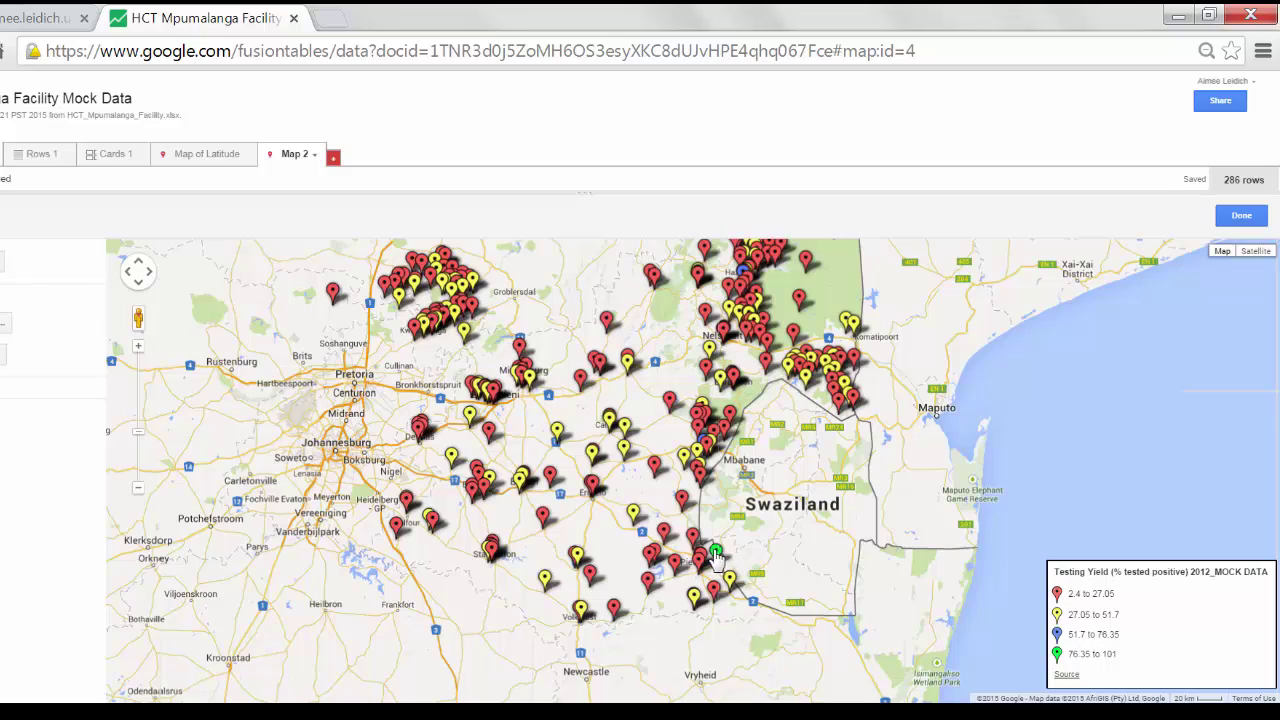
click(716, 554)
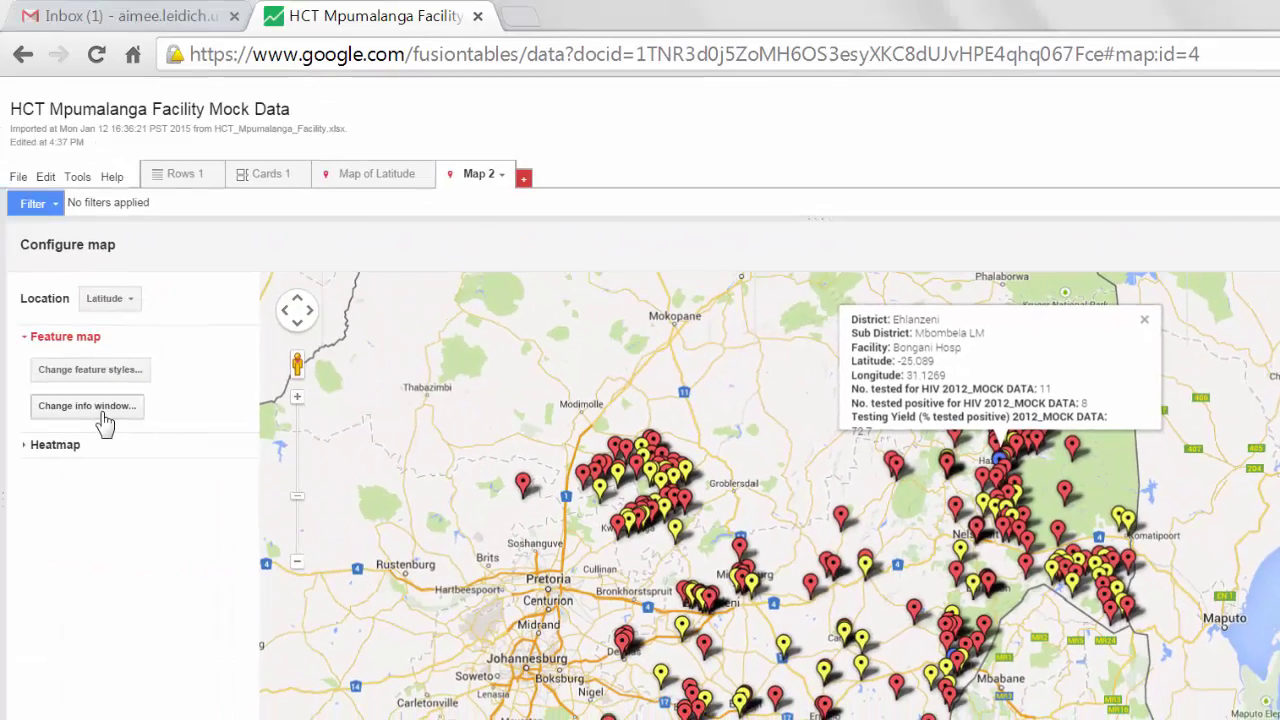
- Uncheck Latitude and Longitude in the automatic info window and save it
click(105, 418)
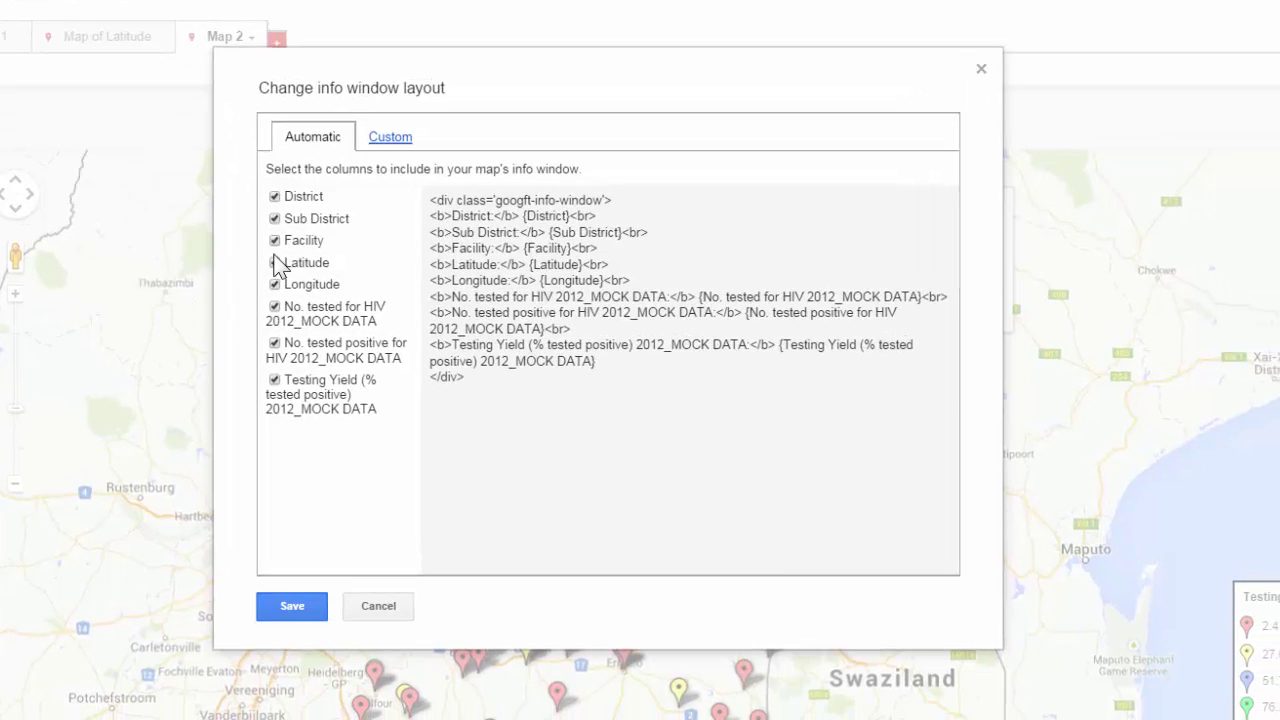
click(275, 284)
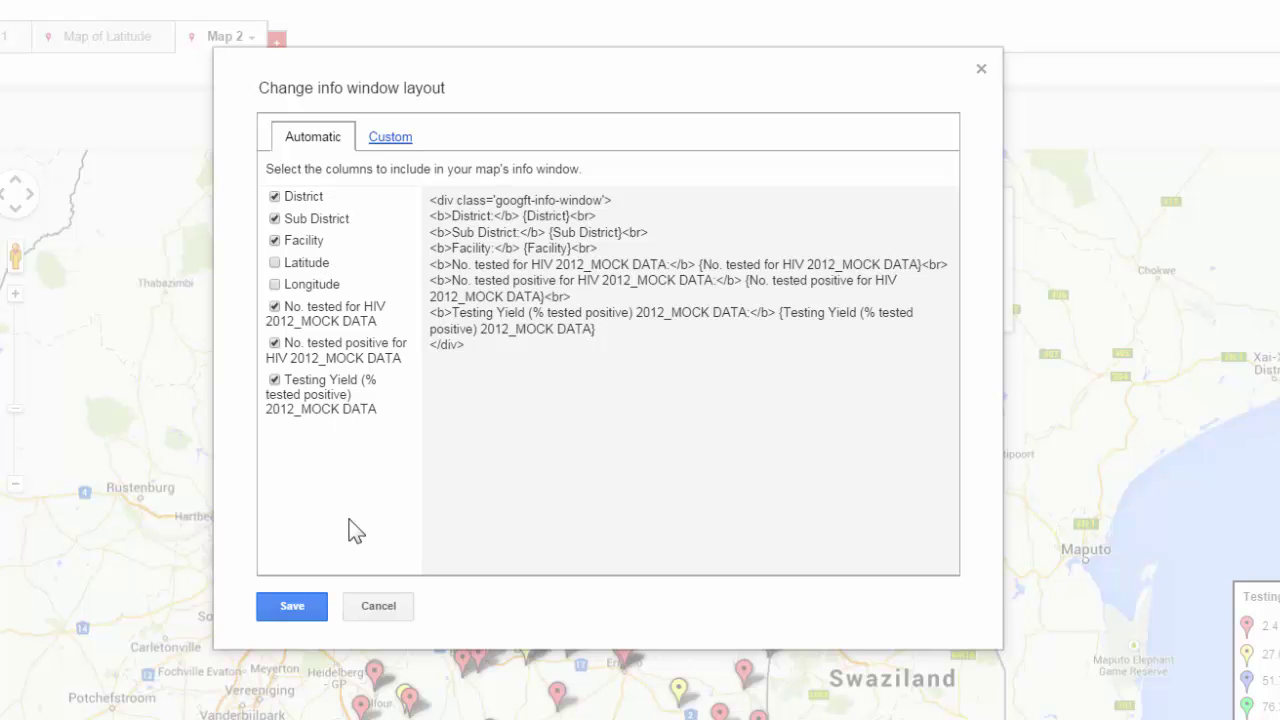
click(300, 608)
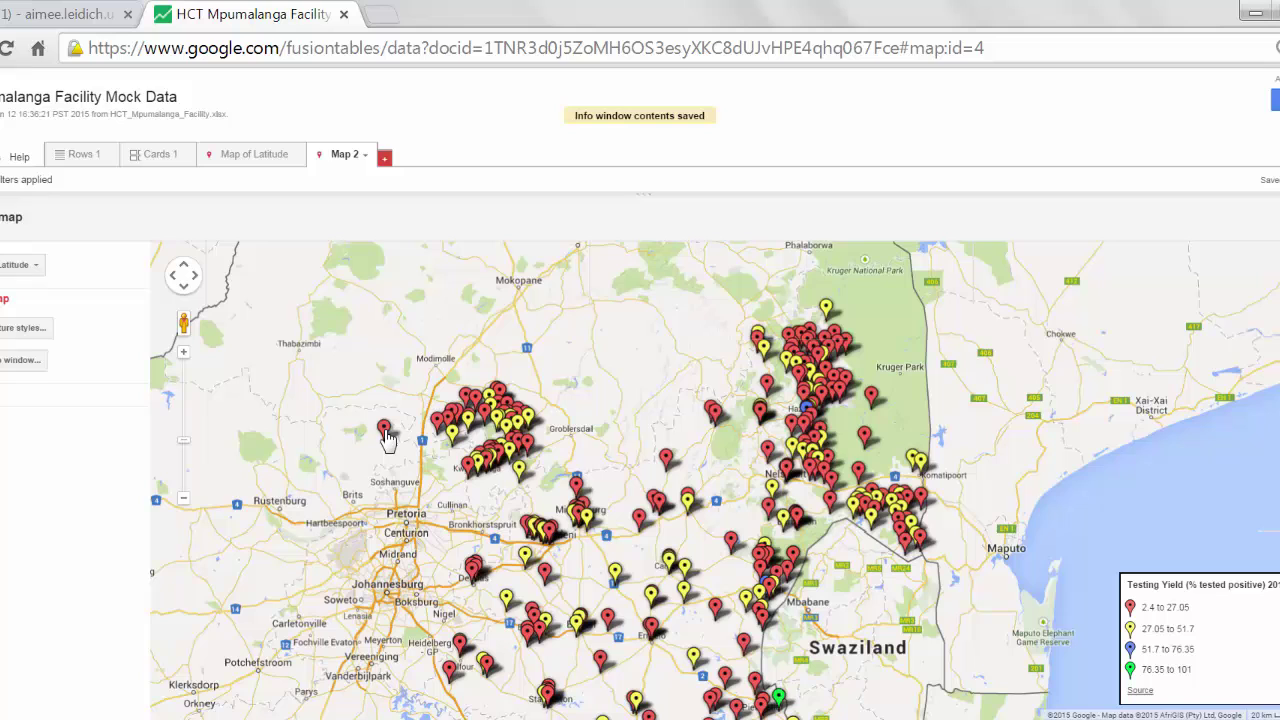
click(385, 430)
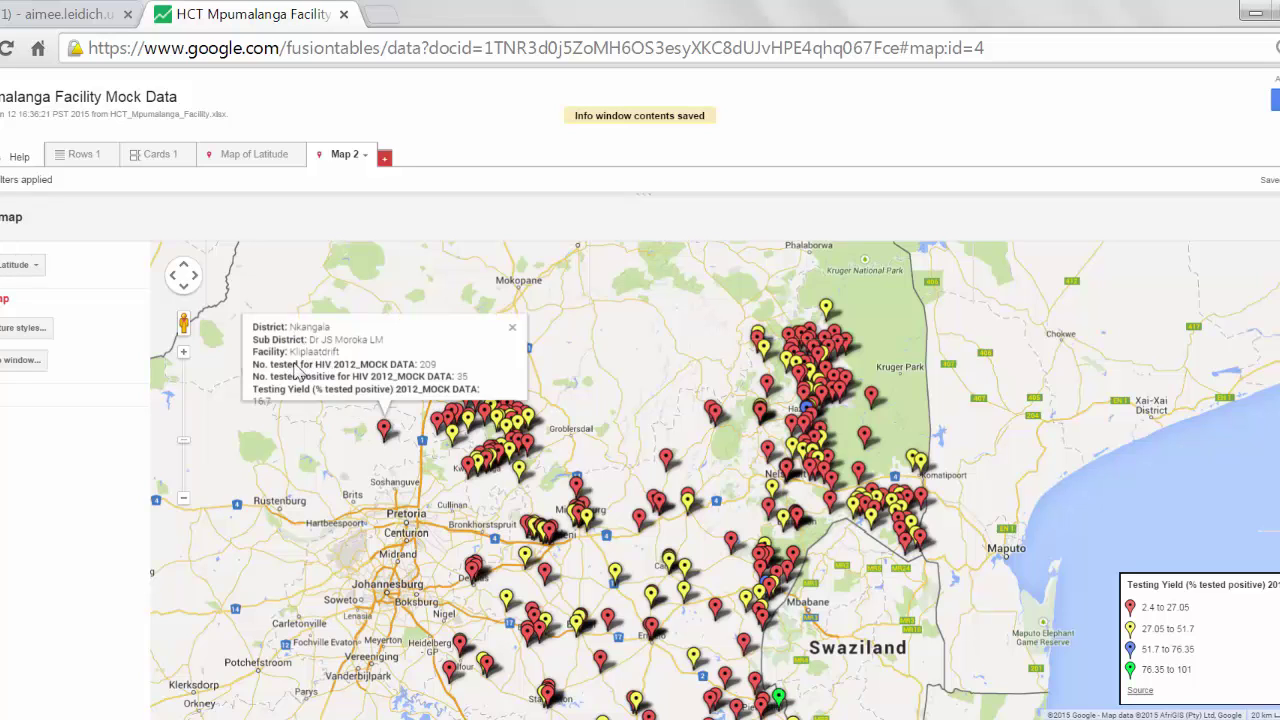
click(667, 458)
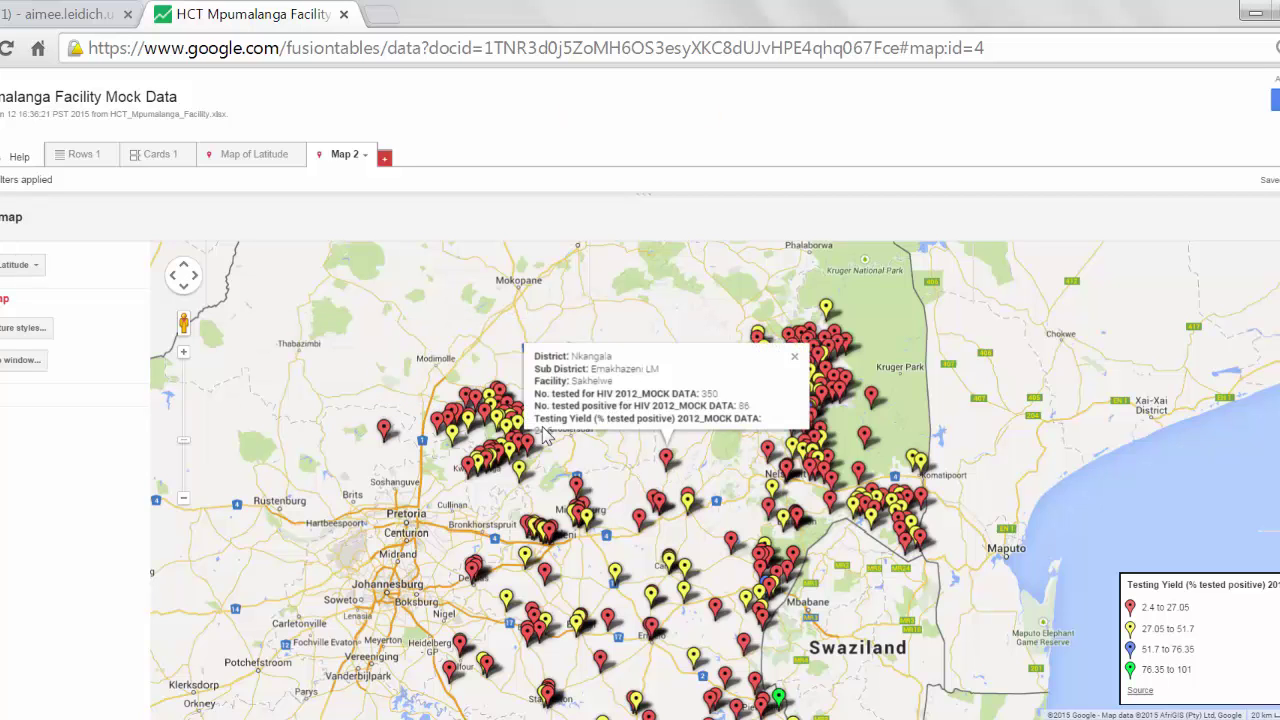